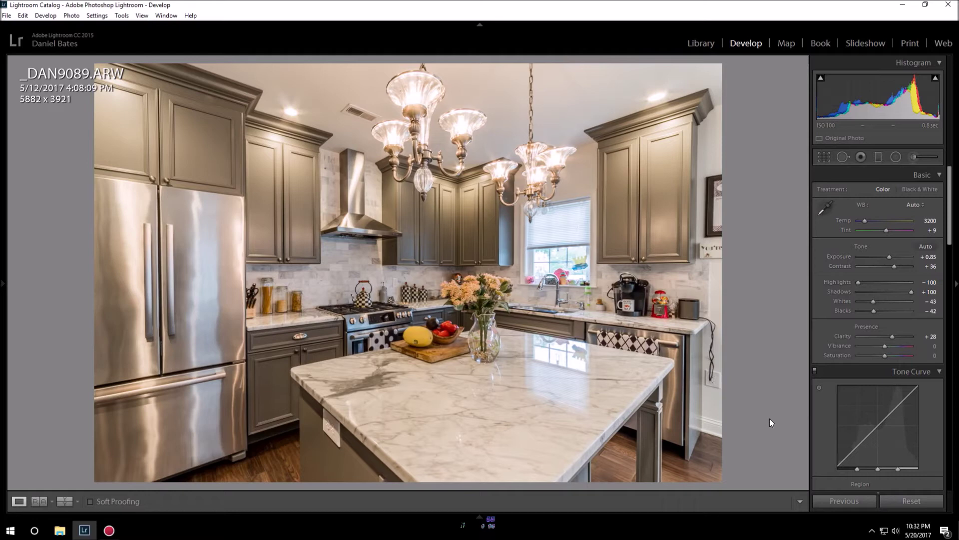
# Reset all develop adjustments on the kitchen photo and set the white balance to Auto
pyautogui.click(912, 501)
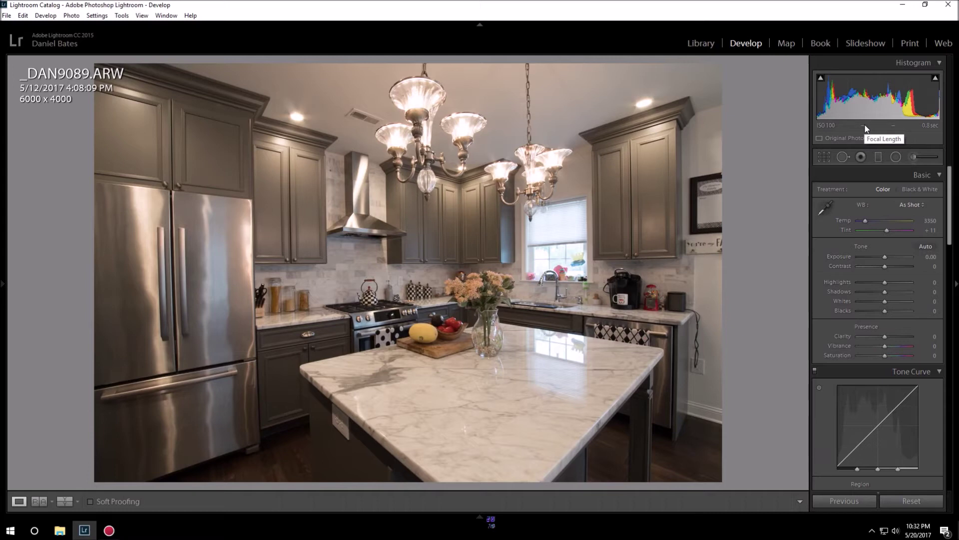
pyautogui.click(915, 205)
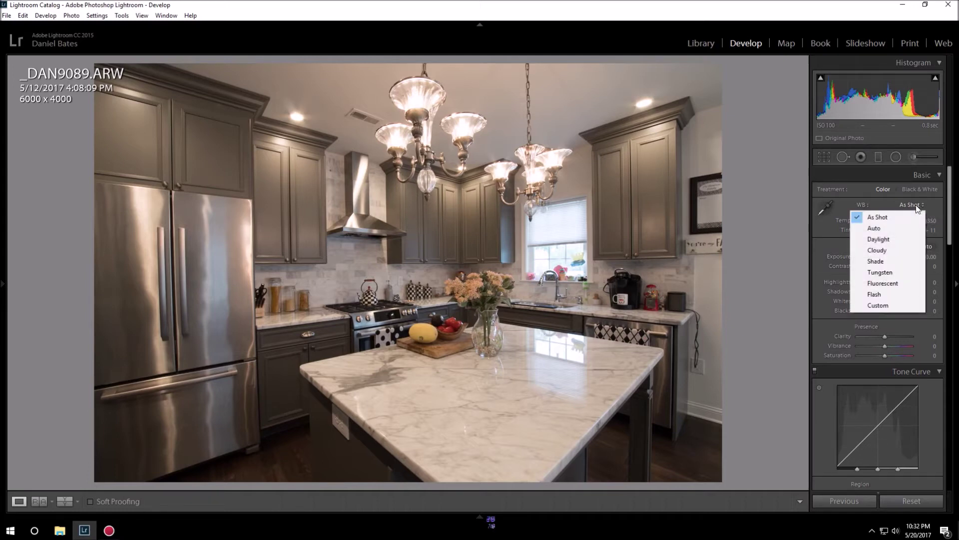
pyautogui.click(897, 228)
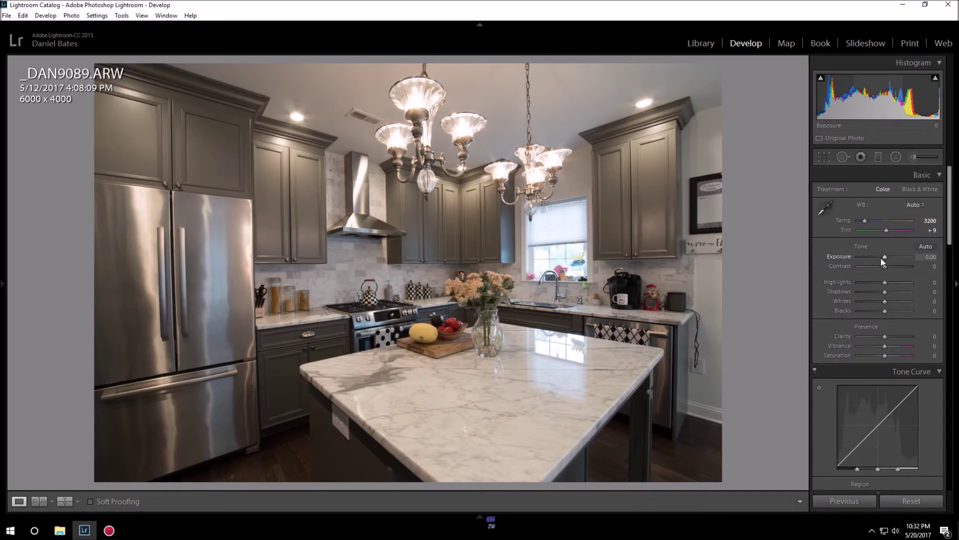
# Raise the photo's Exposure to +0.85 and its Contrast to +32
pyautogui.moveTo(885, 255); pyautogui.dragTo(889, 253)
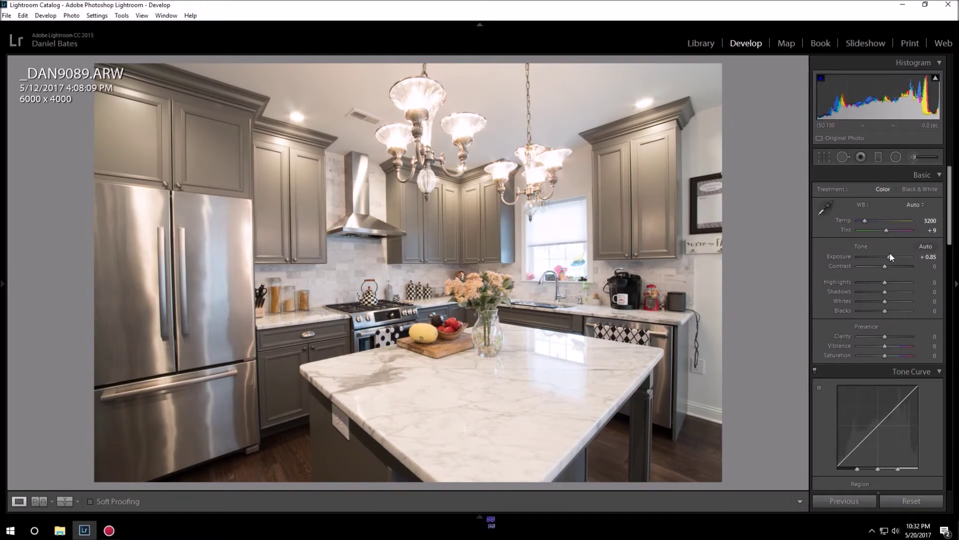
pyautogui.click(889, 252)
pyautogui.moveTo(883, 265); pyautogui.dragTo(892, 265)
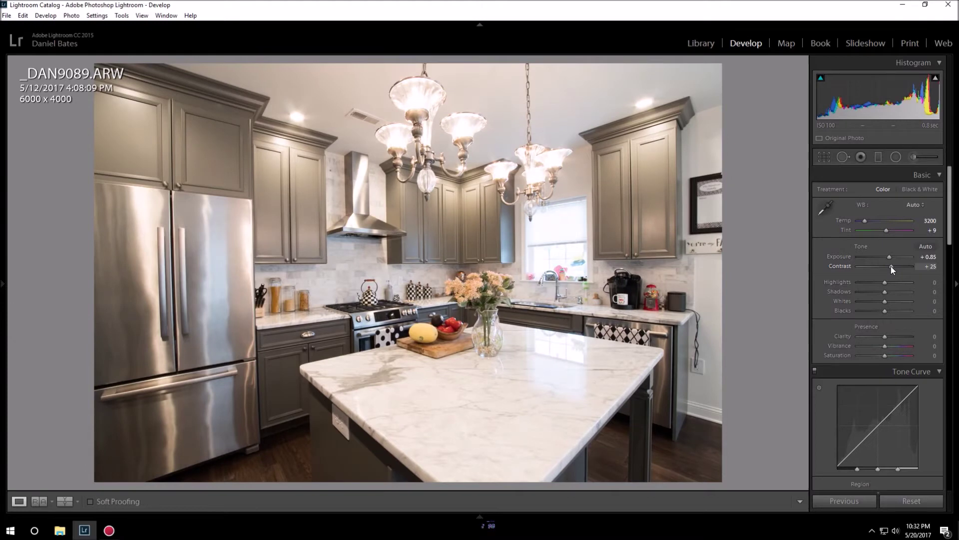
pyautogui.moveTo(891, 266); pyautogui.dragTo(892, 266)
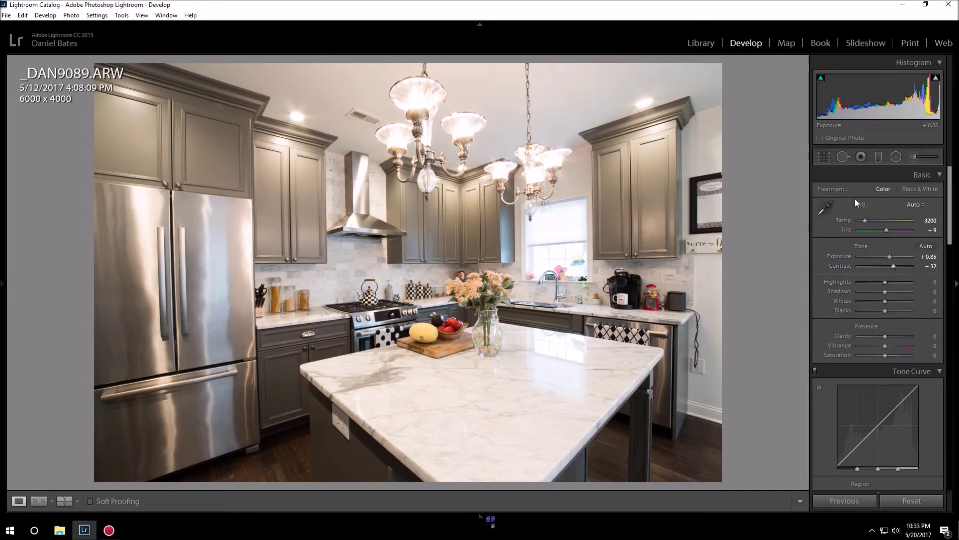
# Auto-straighten the kitchen photo, apply the Auto Upright perspective correction and commit the crop
pyautogui.click(825, 157)
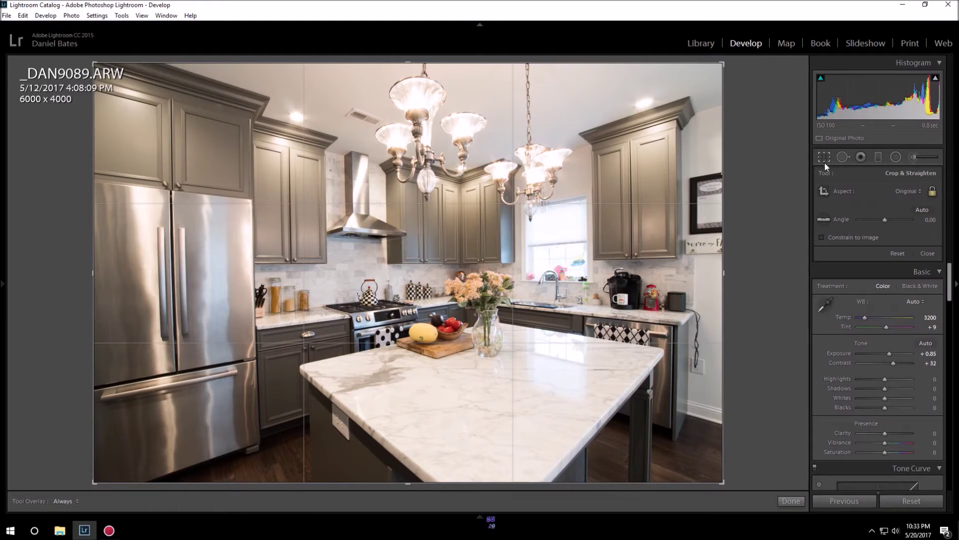
pyautogui.click(920, 210)
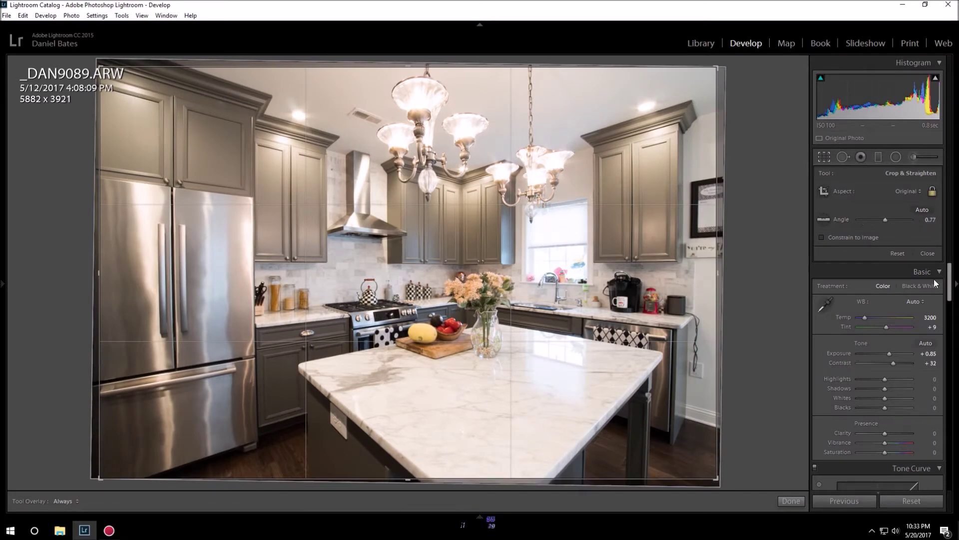
pyautogui.moveTo(951, 277); pyautogui.dragTo(952, 423)
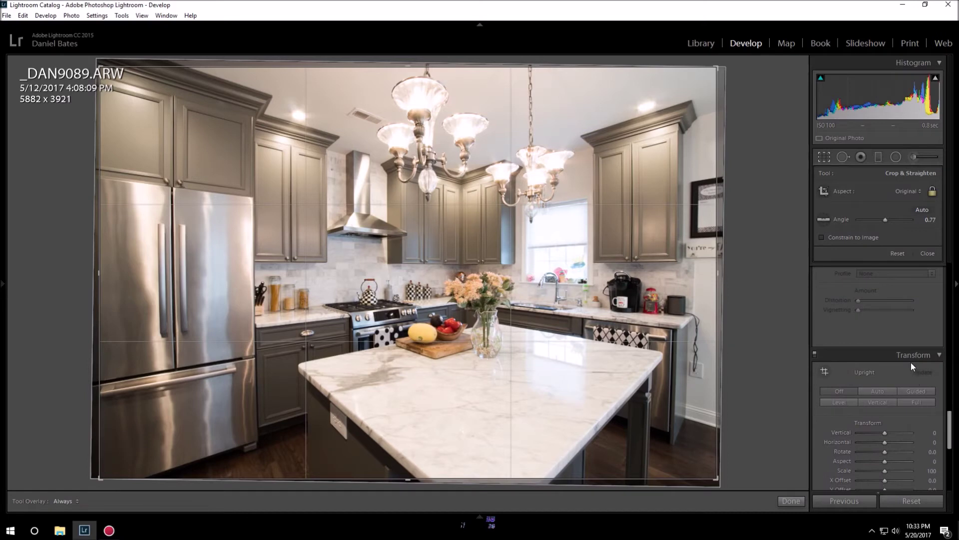
pyautogui.click(874, 393)
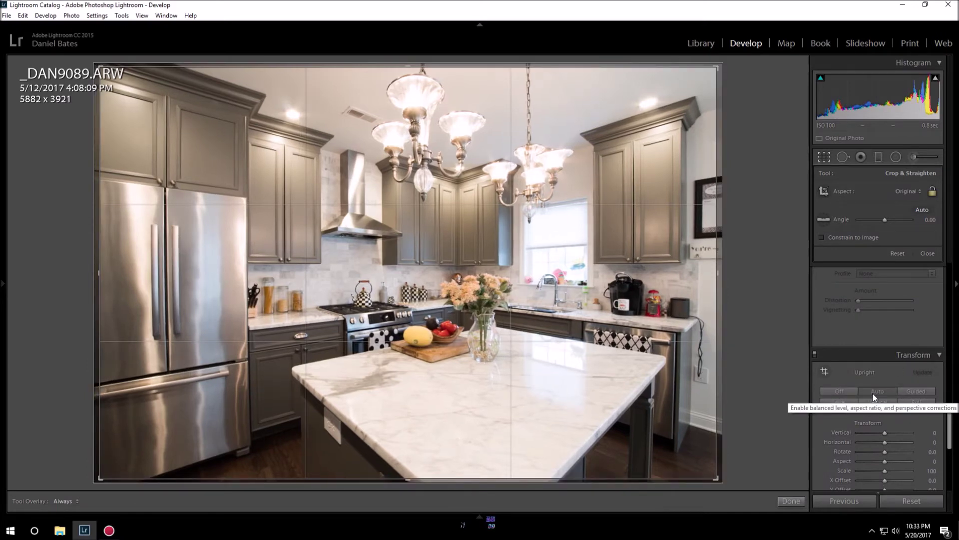
pyautogui.click(791, 502)
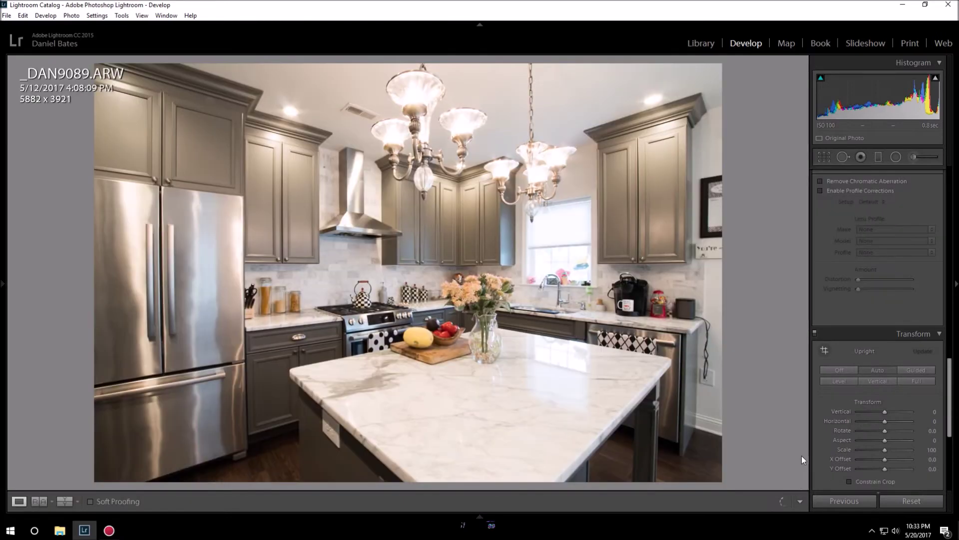
# Lower the photo's Highlights to -100 and raise its Shadows to +100
pyautogui.moveTo(953, 421); pyautogui.dragTo(939, 246)
pyautogui.scroll(3, 939, 245)
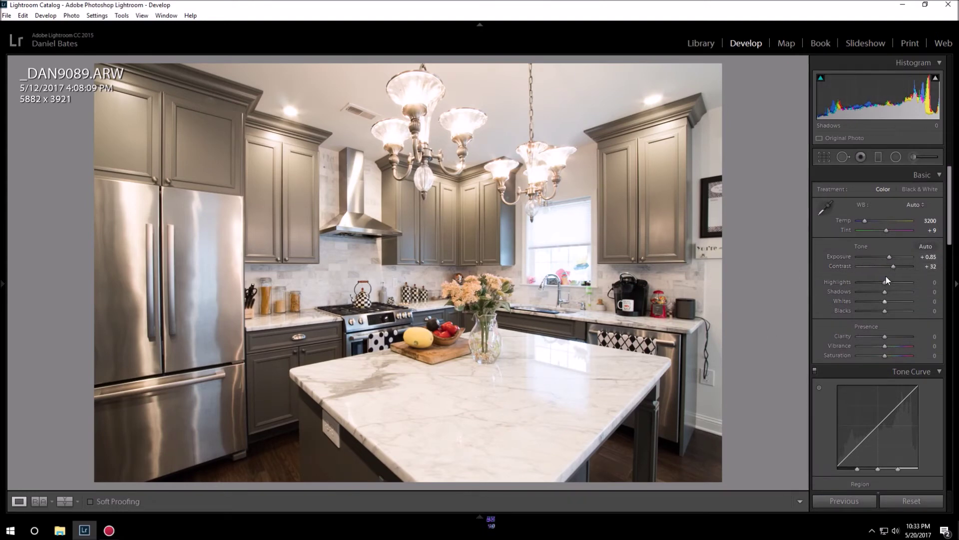
pyautogui.moveTo(886, 282); pyautogui.dragTo(810, 289)
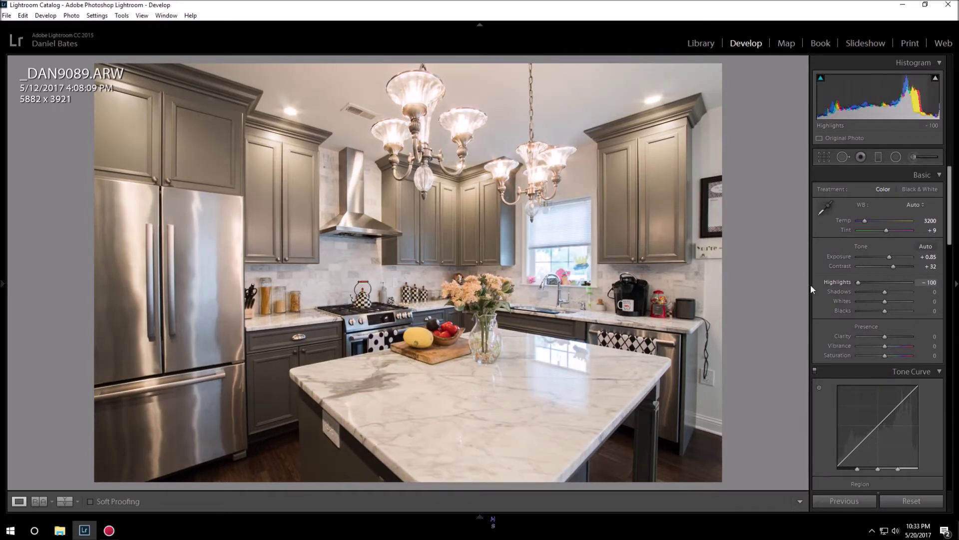
pyautogui.doubleClick(835, 281)
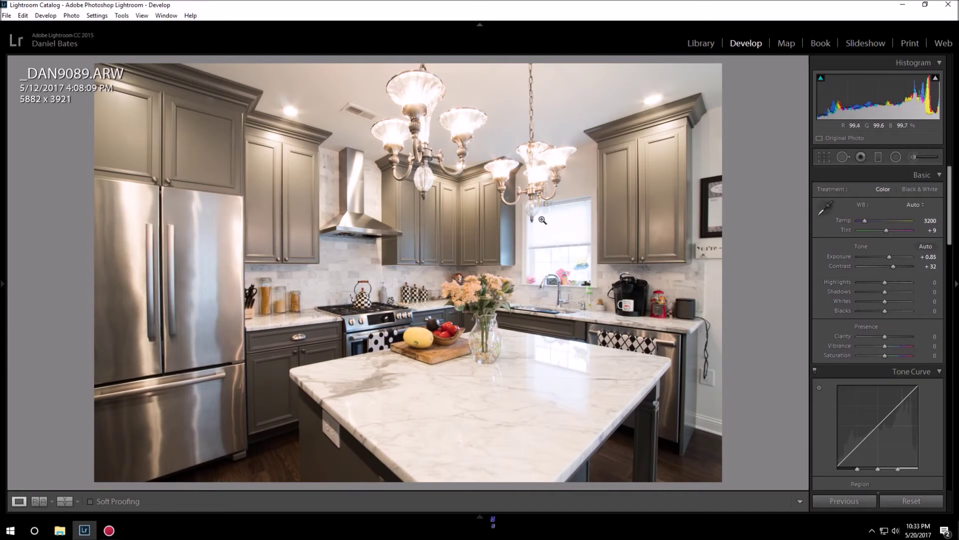
pyautogui.moveTo(886, 280); pyautogui.dragTo(789, 286)
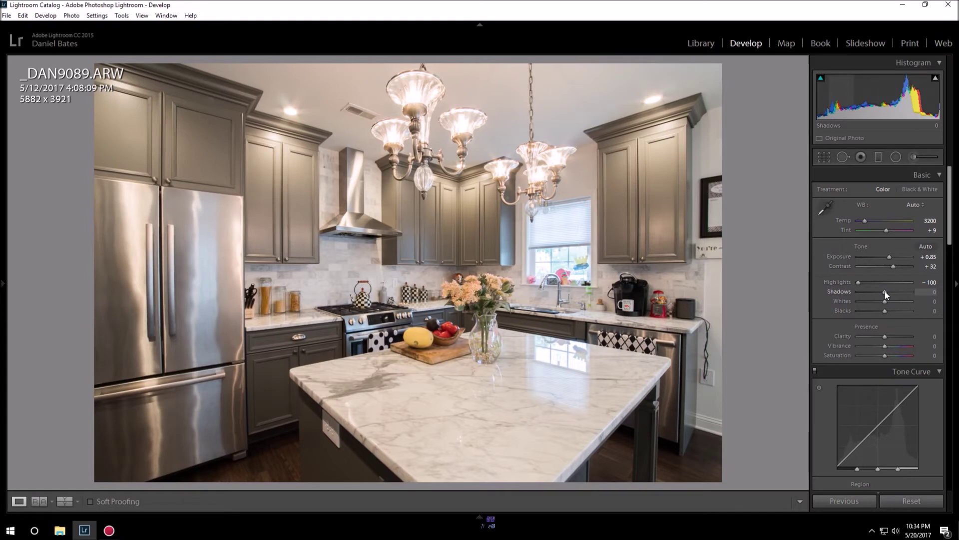
pyautogui.moveTo(883, 292); pyautogui.dragTo(931, 295)
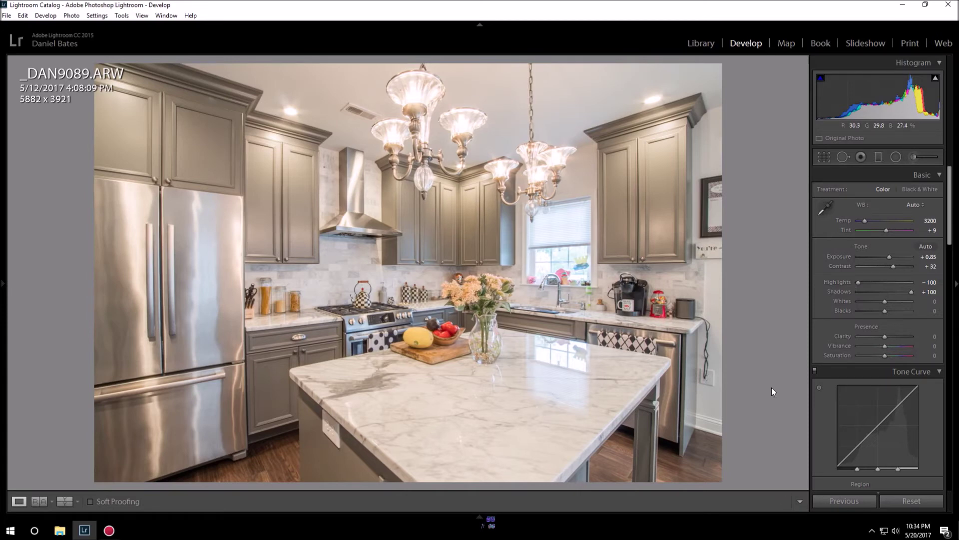
pyautogui.moveTo(911, 292)
pyautogui.mouseDown()
pyautogui.moveTo(901, 289)
pyautogui.moveTo(922, 290)
pyautogui.mouseUp()
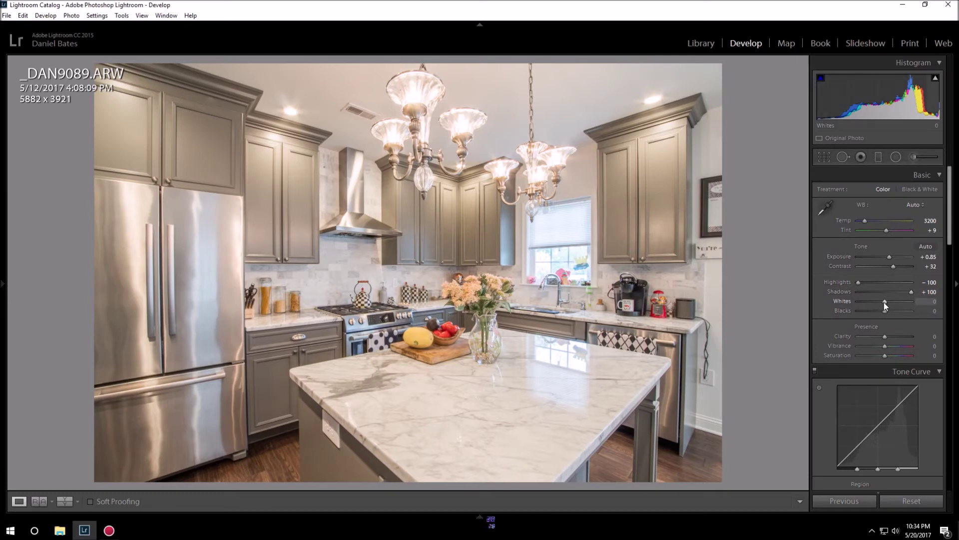
# Lower the photo's Whites to -30 and its Blacks to -42
pyautogui.moveTo(883, 302); pyautogui.dragTo(876, 301)
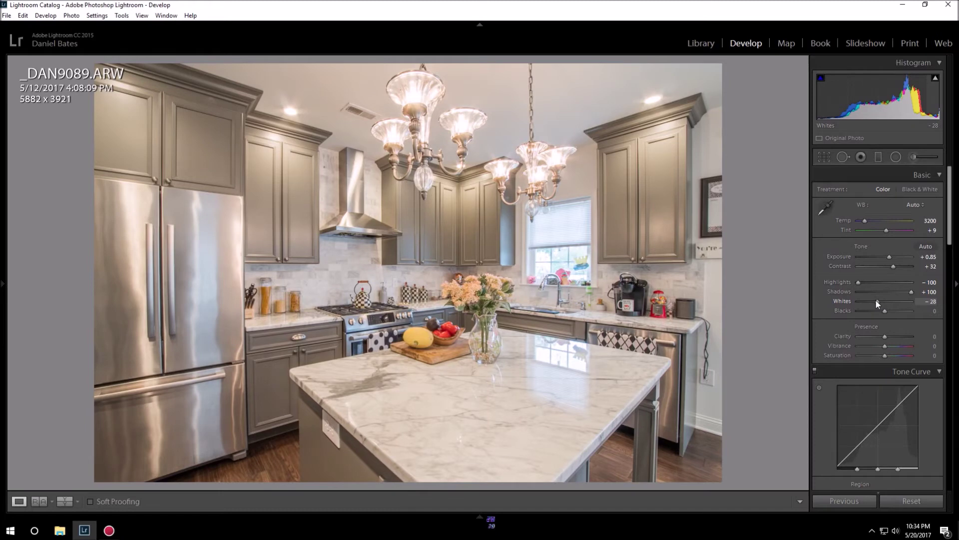
pyautogui.scroll(-2, 876, 301)
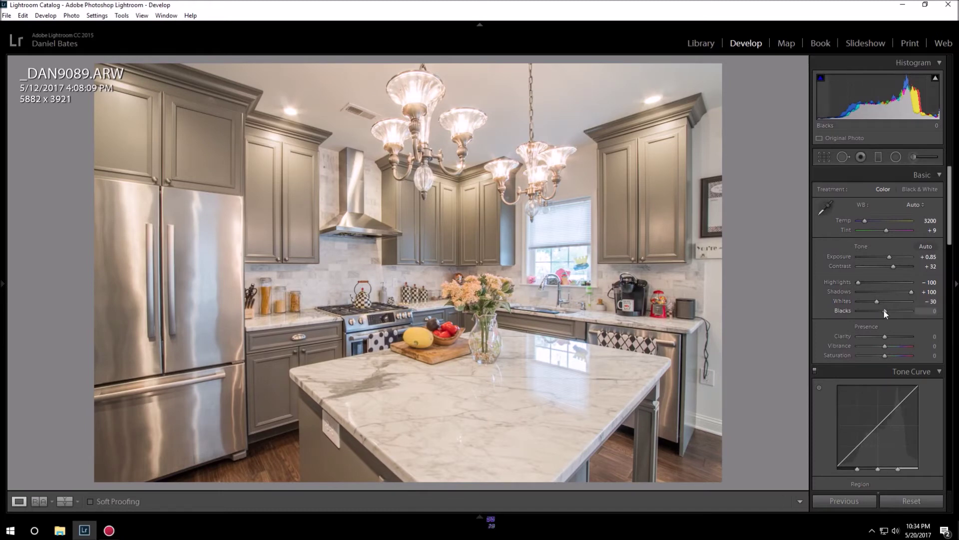
pyautogui.moveTo(883, 310); pyautogui.dragTo(873, 310)
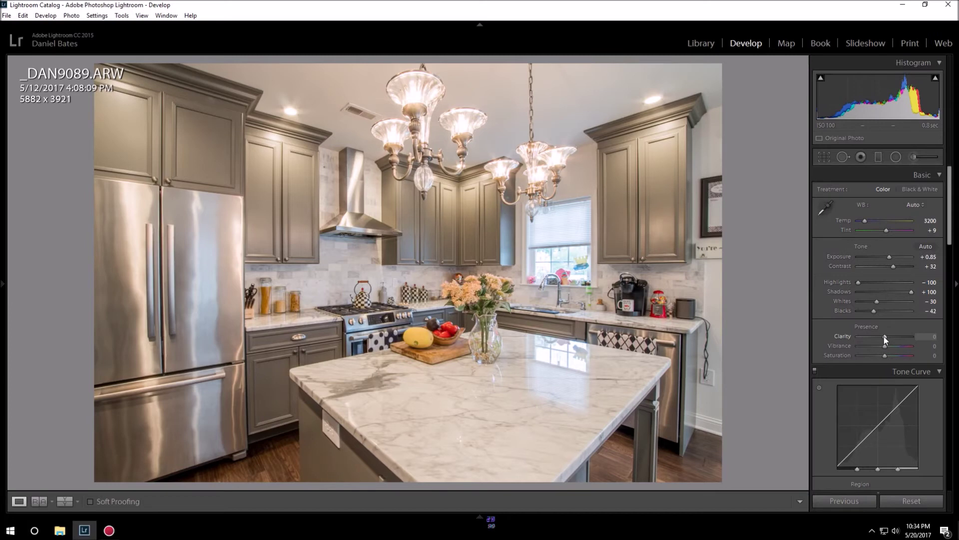
# Raise the photo's Clarity to +32
pyautogui.moveTo(883, 336); pyautogui.dragTo(893, 337)
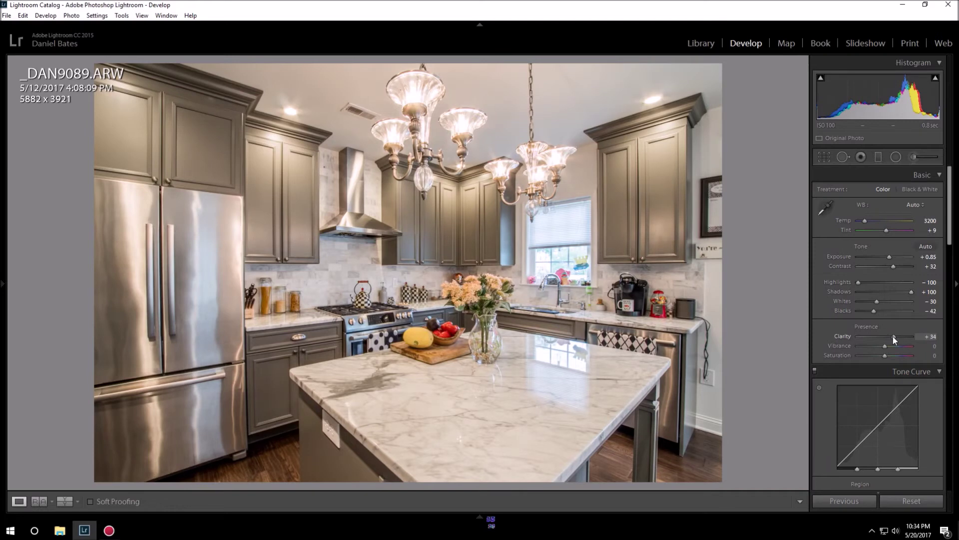
pyautogui.moveTo(894, 338); pyautogui.dragTo(891, 336)
pyautogui.moveTo(892, 334); pyautogui.dragTo(892, 334)
# Set the Sharpening amount to 57 and the Luminance noise reduction to 24
pyautogui.scroll(-3, 865, 238)
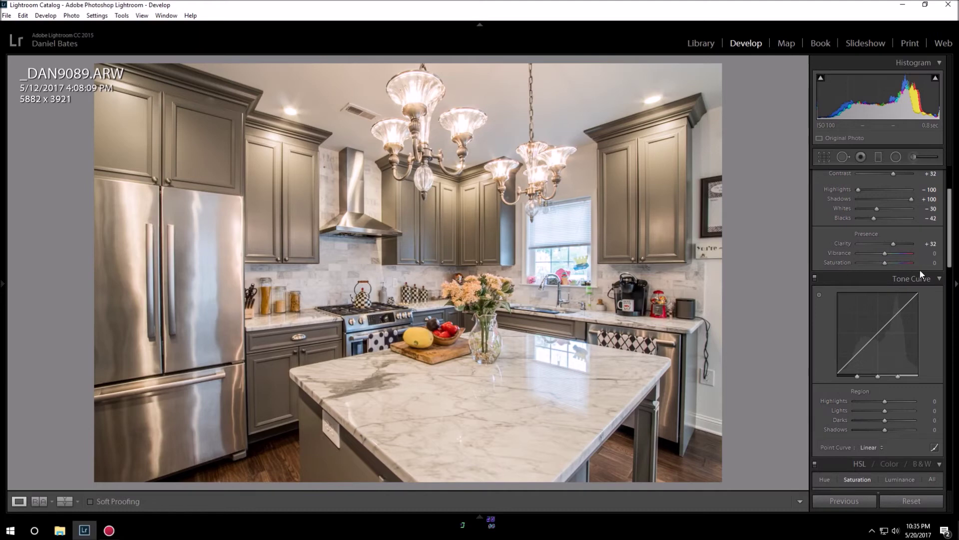
pyautogui.scroll(-3, 951, 260)
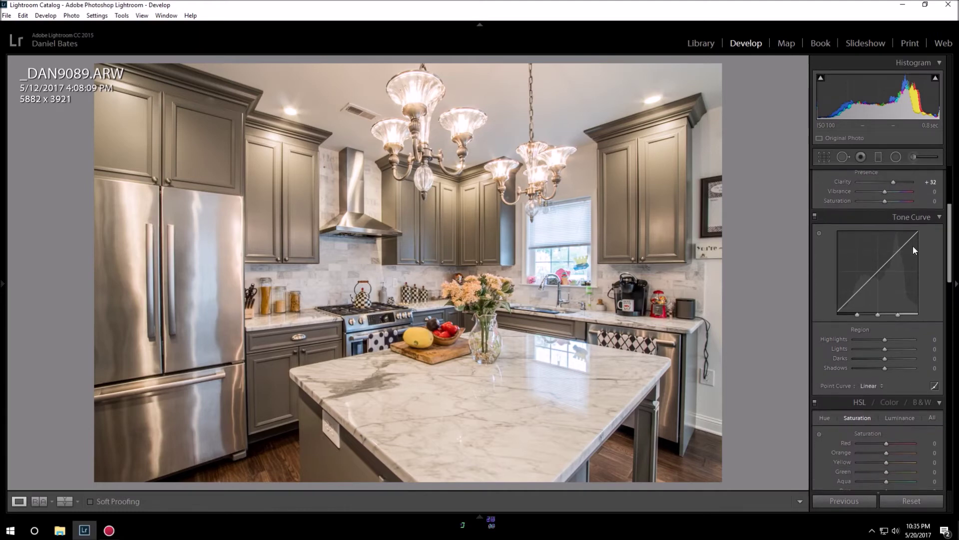
pyautogui.moveTo(951, 256); pyautogui.dragTo(945, 353)
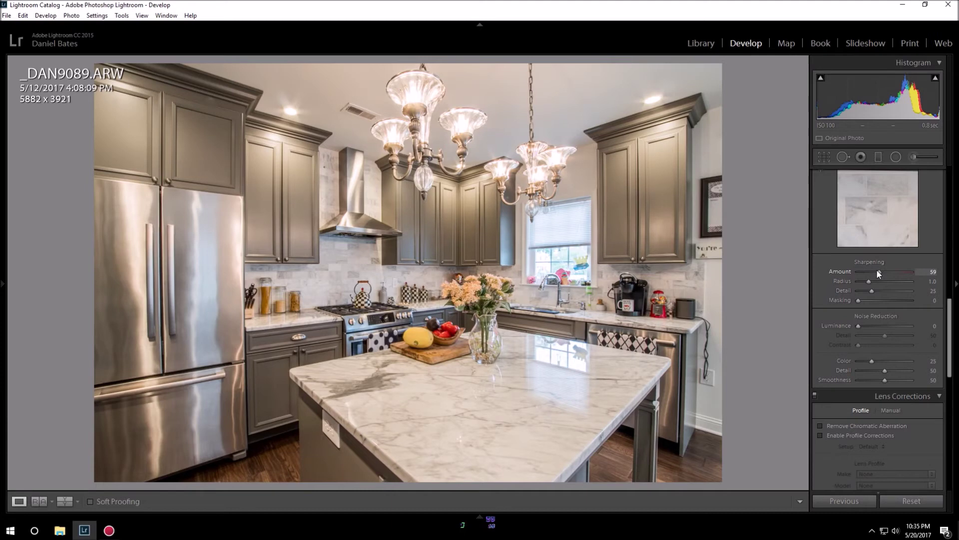
pyautogui.moveTo(876, 271); pyautogui.dragTo(876, 270)
pyautogui.click(864, 325)
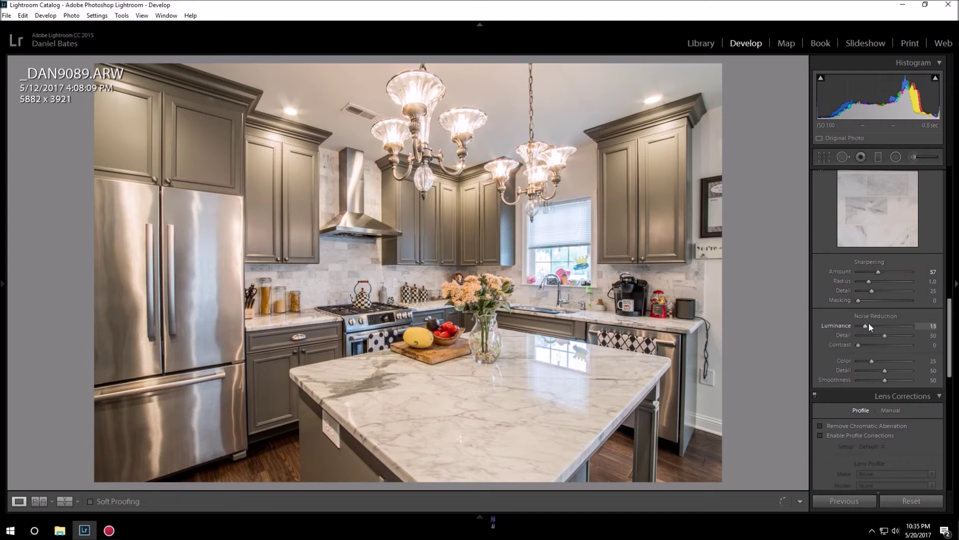
pyautogui.click(870, 326)
# Turn on chromatic aberration removal and profile corrections in the photo's lens corrections
pyautogui.scroll(-3, 943, 328)
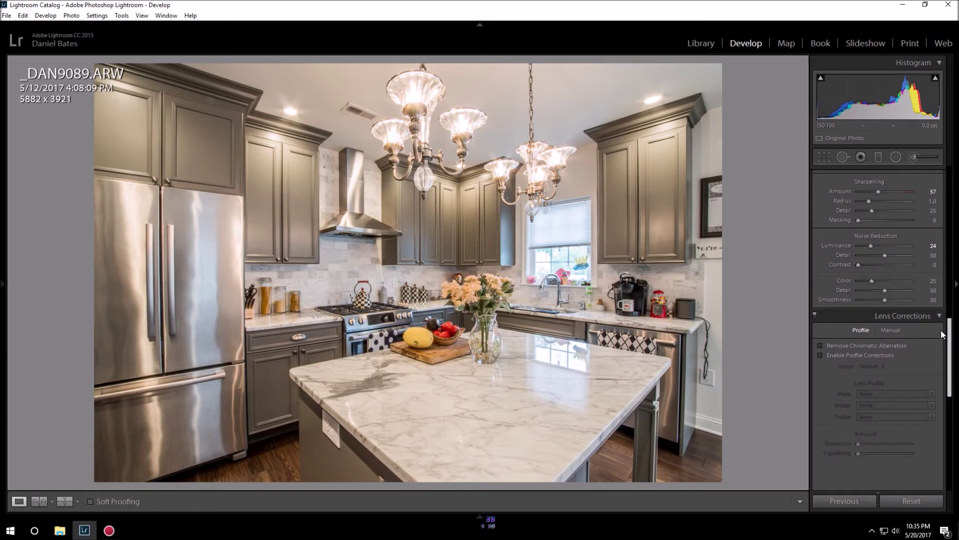
pyautogui.scroll(-1, 940, 333)
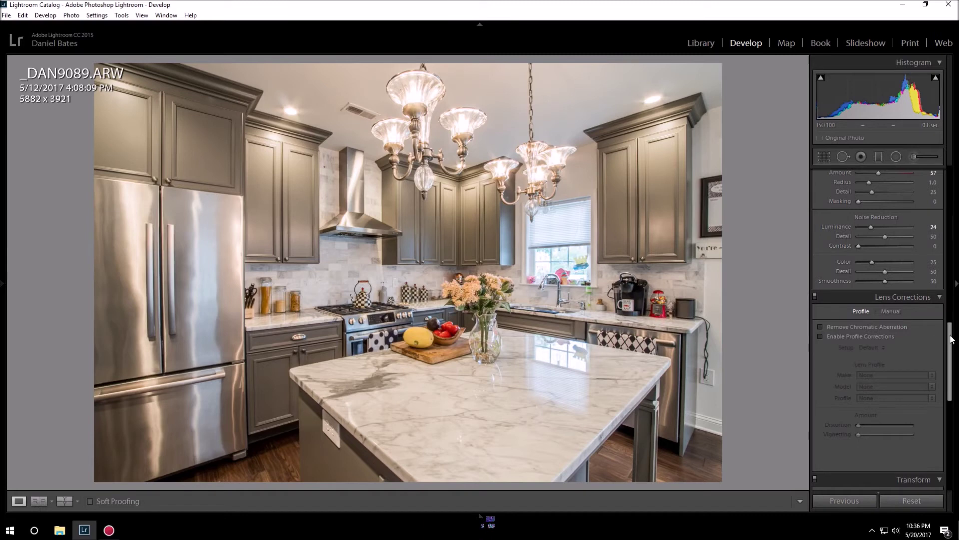
pyautogui.click(821, 327)
pyautogui.click(820, 336)
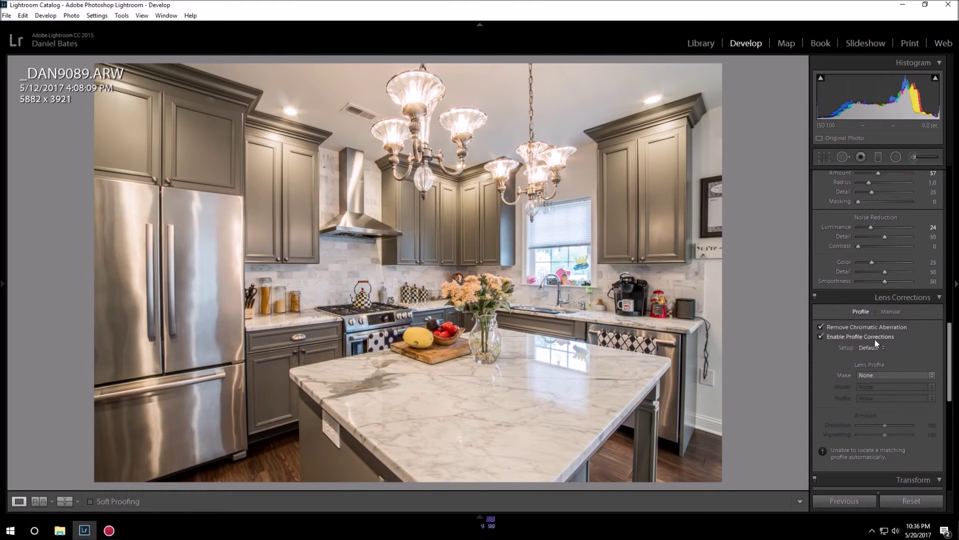
# Set the lens profile's make to Rokinon and its model to Rokinon 10mm f/2.8 ED AS NCS CS
pyautogui.click(883, 376)
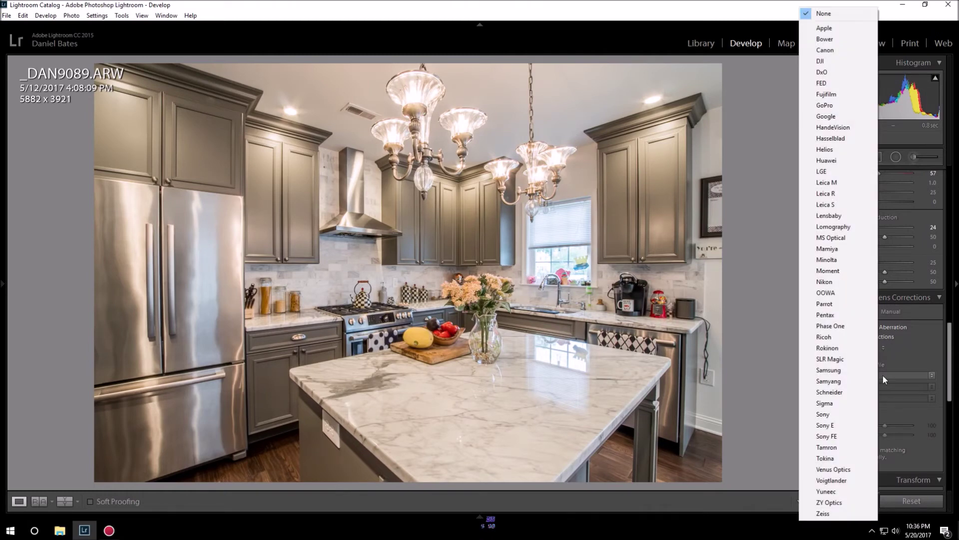
pyautogui.click(839, 349)
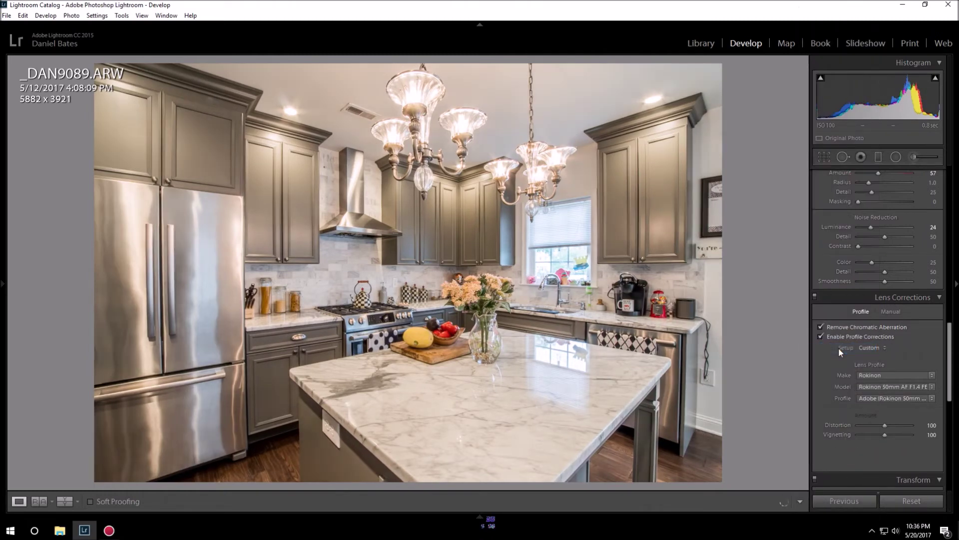
pyautogui.click(888, 387)
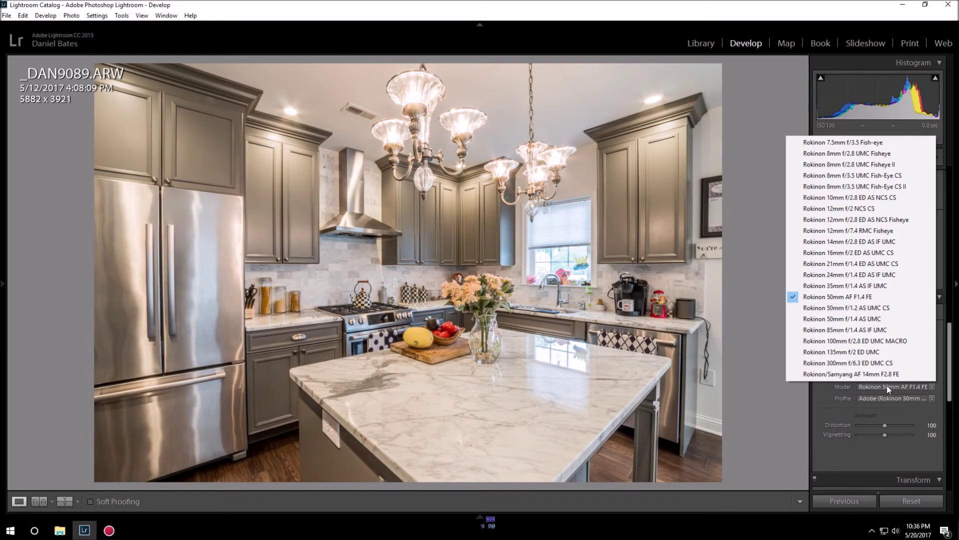
pyautogui.click(833, 198)
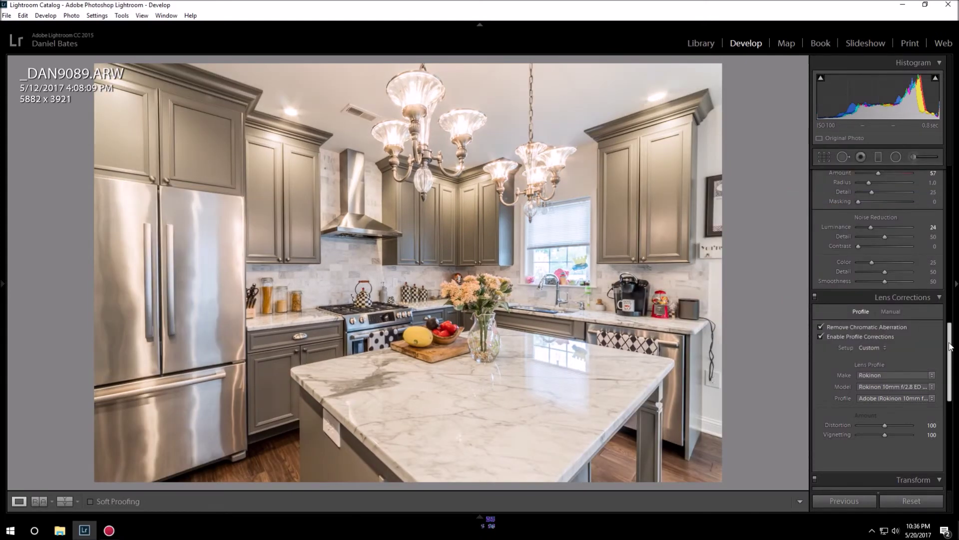
# Try a post-crop vignetting amount of -15 and reset it to the default
pyautogui.moveTo(951, 349); pyautogui.dragTo(950, 439)
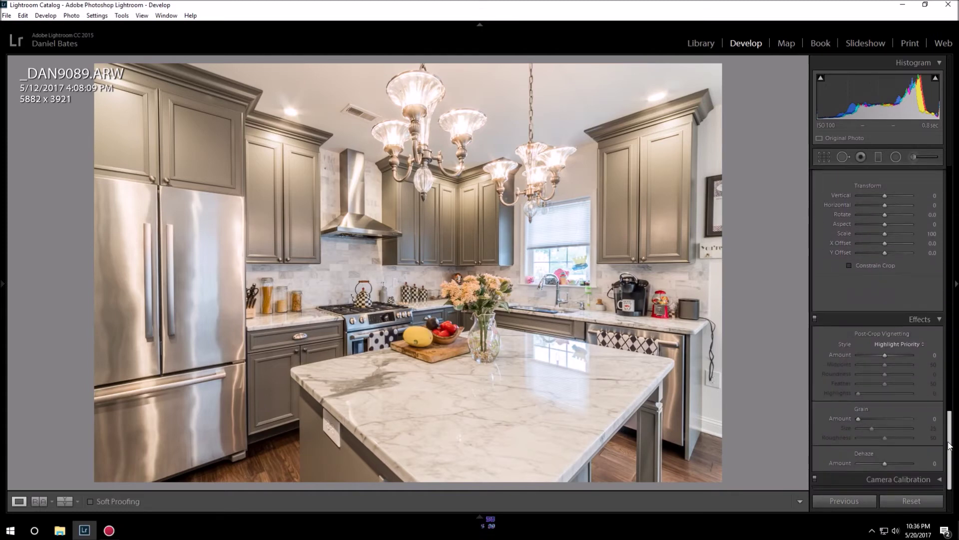
pyautogui.moveTo(883, 355); pyautogui.dragTo(880, 355)
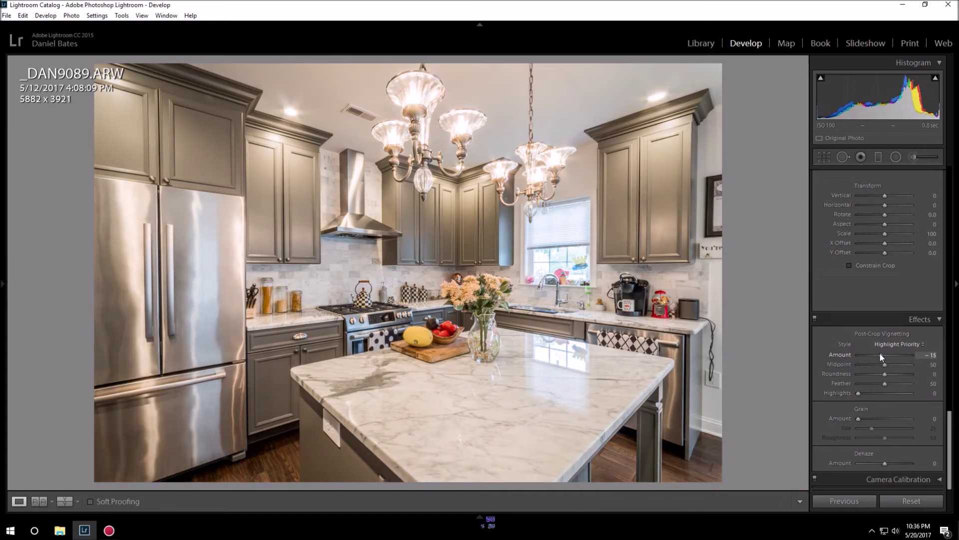
pyautogui.doubleClick(840, 352)
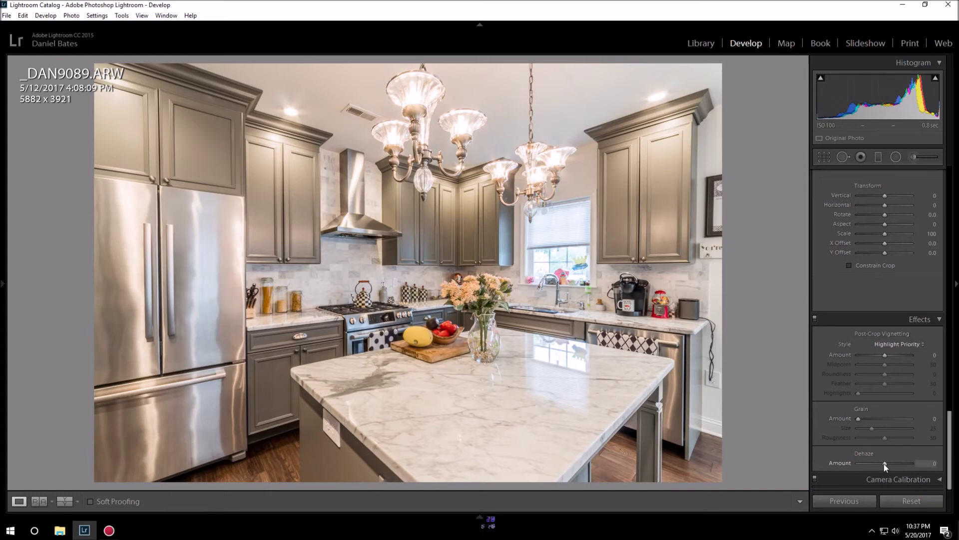
# Set the photo's Dehaze amount to +9
pyautogui.moveTo(885, 464); pyautogui.dragTo(887, 463)
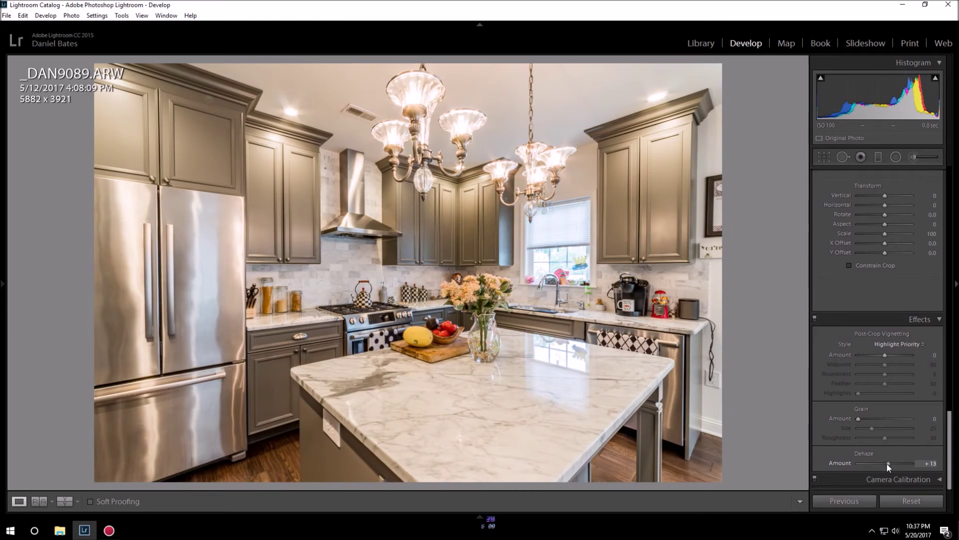
pyautogui.moveTo(886, 463); pyautogui.dragTo(887, 458)
pyautogui.moveTo(887, 458); pyautogui.dragTo(886, 459)
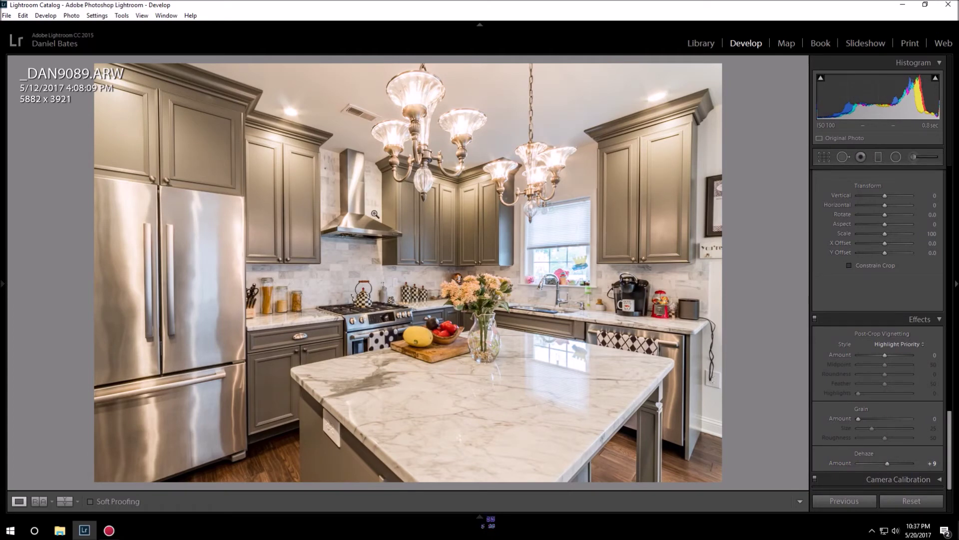
# Draw a large inverted radial filter around the centre of the kitchen and reset its effect values to zero
pyautogui.click(874, 200)
pyautogui.click(894, 158)
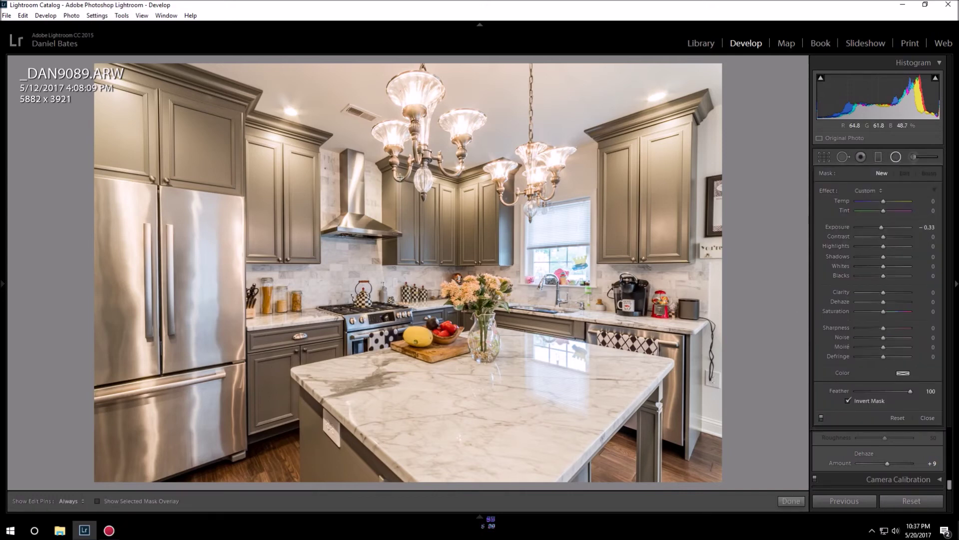
pyautogui.moveTo(394, 197); pyautogui.dragTo(787, 439)
pyautogui.moveTo(431, 259); pyautogui.dragTo(431, 330)
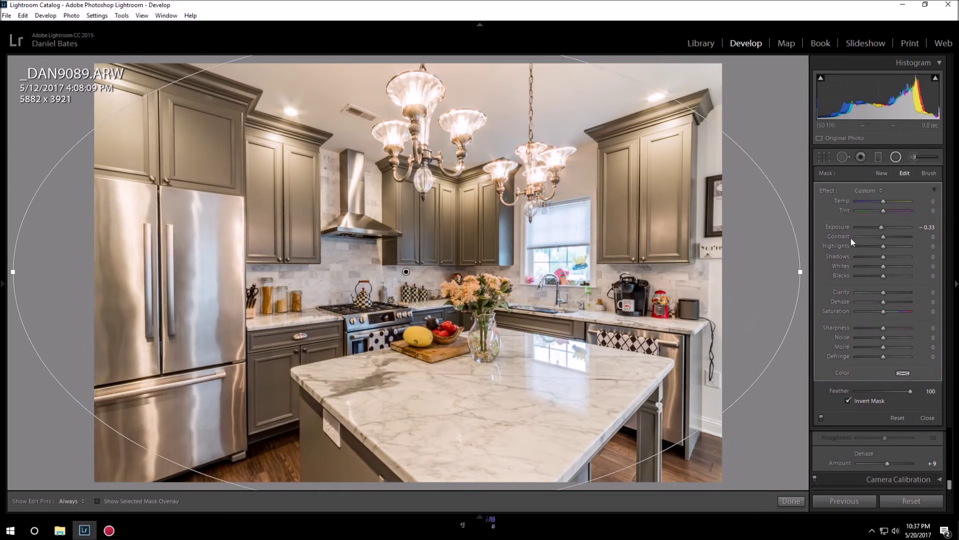
pyautogui.doubleClick(834, 190)
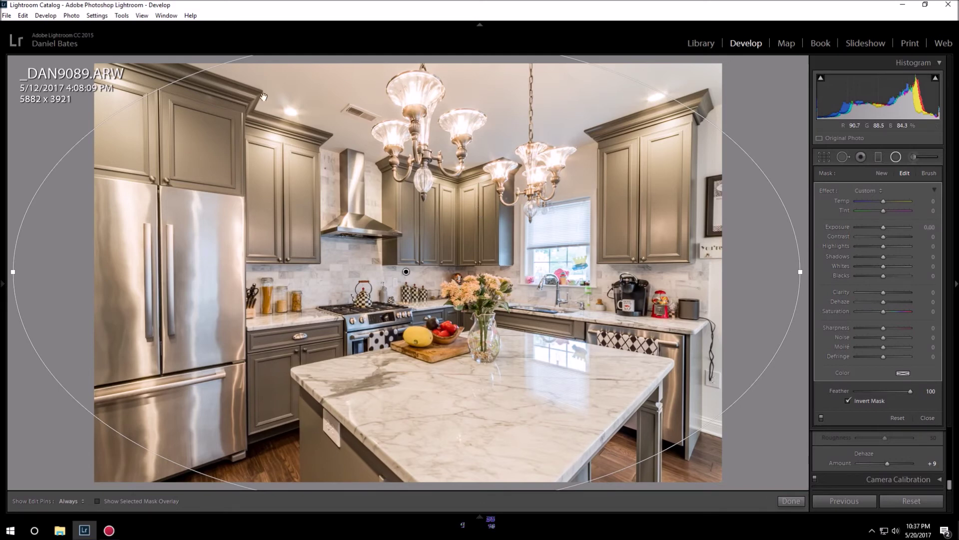
pyautogui.moveTo(408, 254); pyautogui.dragTo(405, 256)
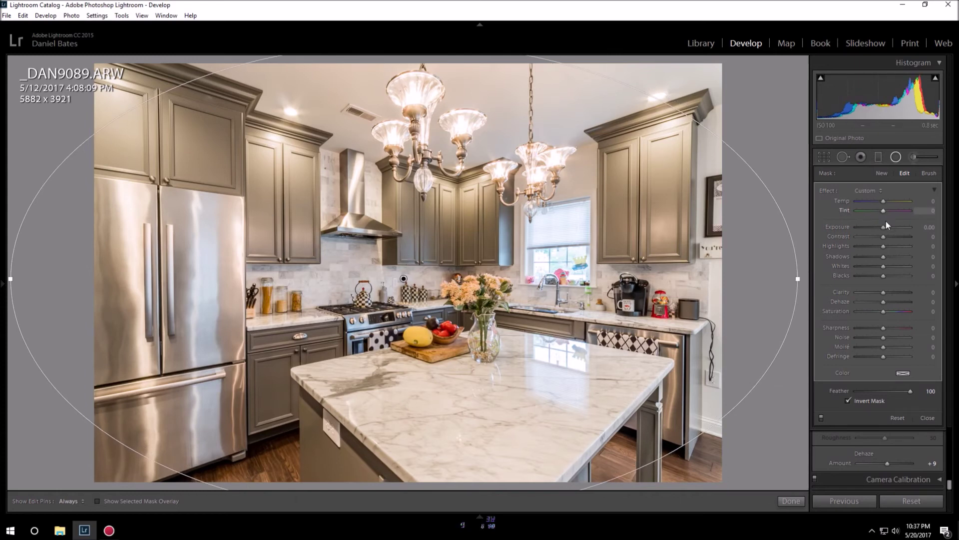
# Set the radial filter's exposure to -0.38 and move its centre onto the fruit on the island
pyautogui.moveTo(883, 226); pyautogui.dragTo(881, 227)
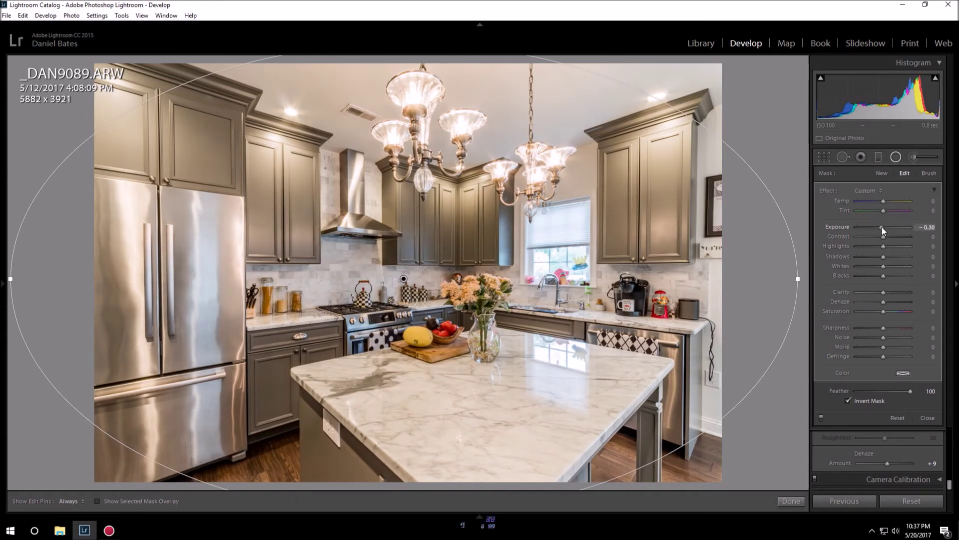
pyautogui.moveTo(882, 227); pyautogui.dragTo(882, 227)
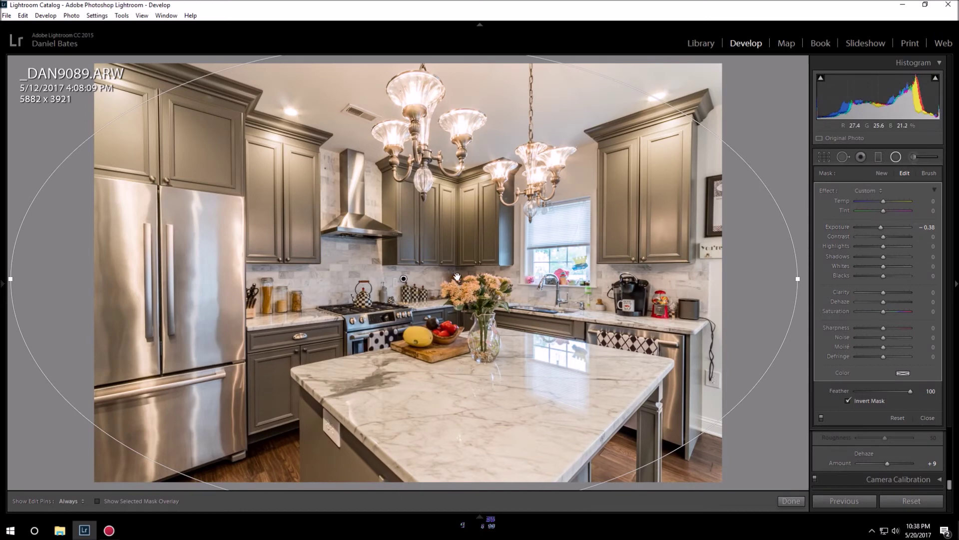
pyautogui.moveTo(426, 264); pyautogui.dragTo(436, 308)
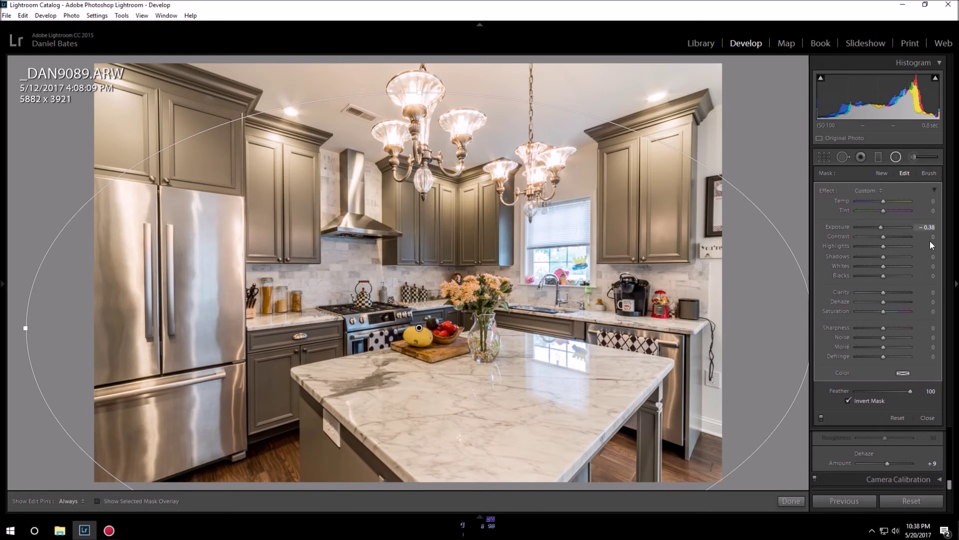
# Set the radial filter's highlights to -100, exposure to -0.30 and shadows to 100, then recentre it on the stove area and finish editing it
pyautogui.moveTo(883, 244); pyautogui.dragTo(845, 246)
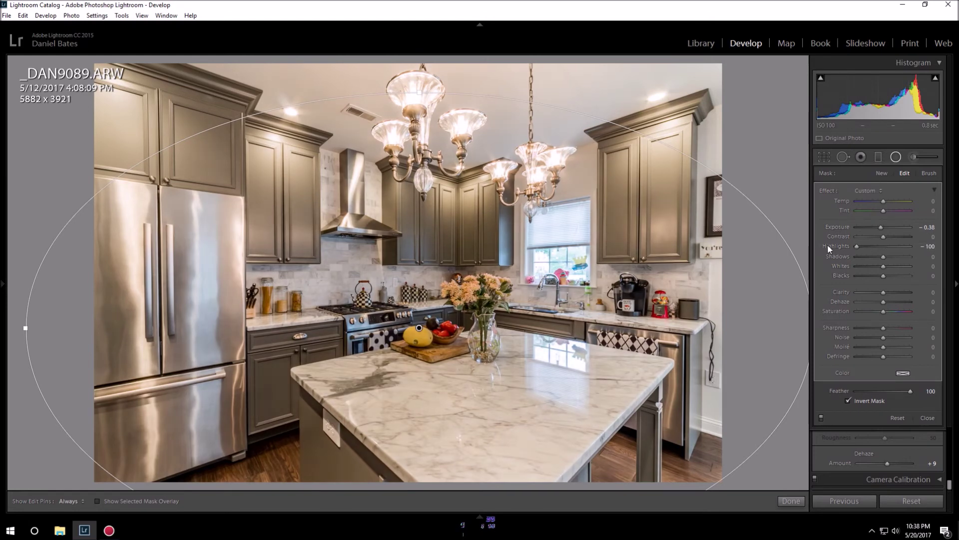
pyautogui.doubleClick(827, 245)
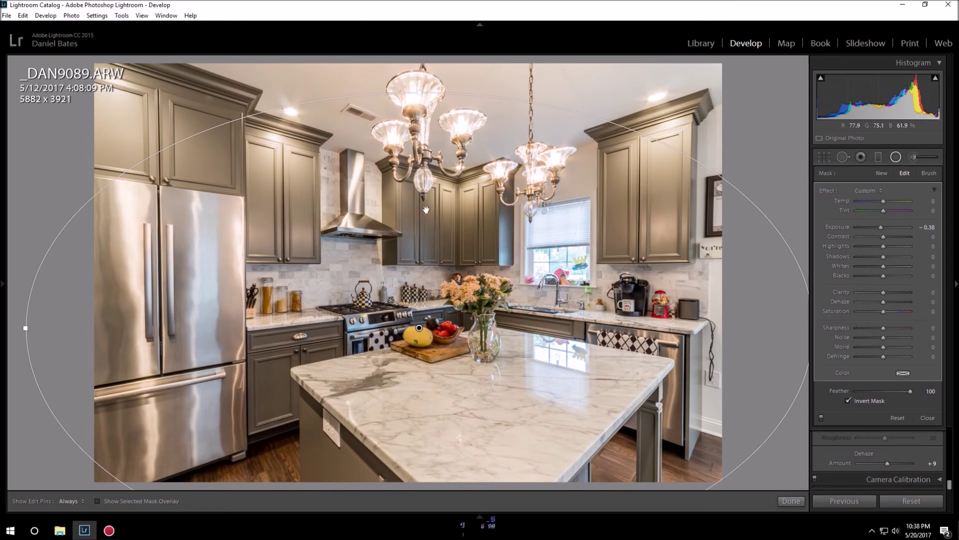
pyautogui.moveTo(883, 244); pyautogui.dragTo(802, 245)
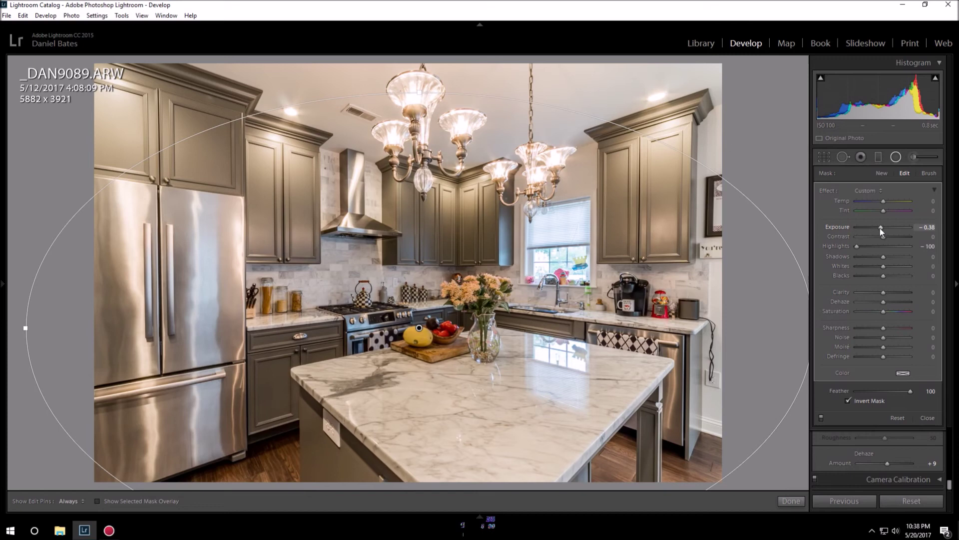
pyautogui.moveTo(881, 228); pyautogui.dragTo(881, 228)
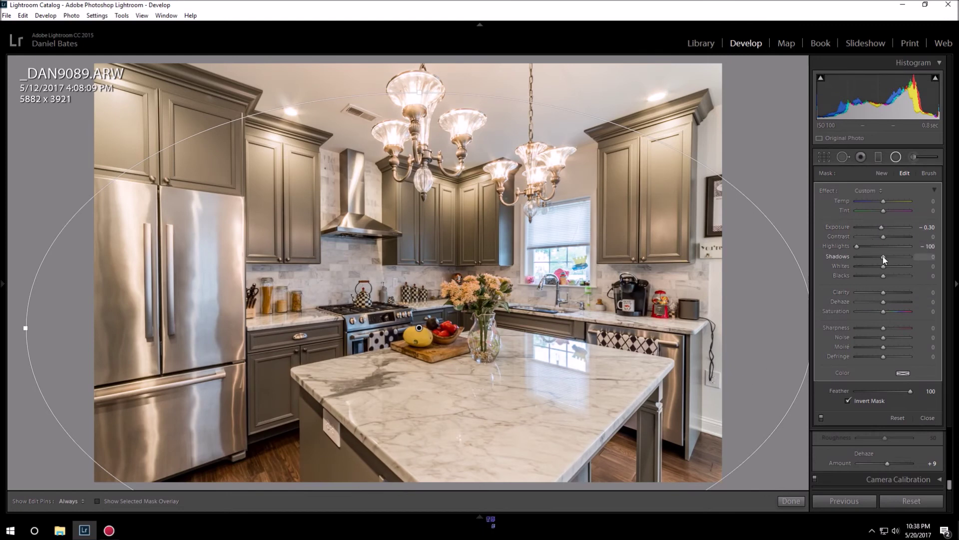
pyautogui.moveTo(883, 256); pyautogui.dragTo(922, 262)
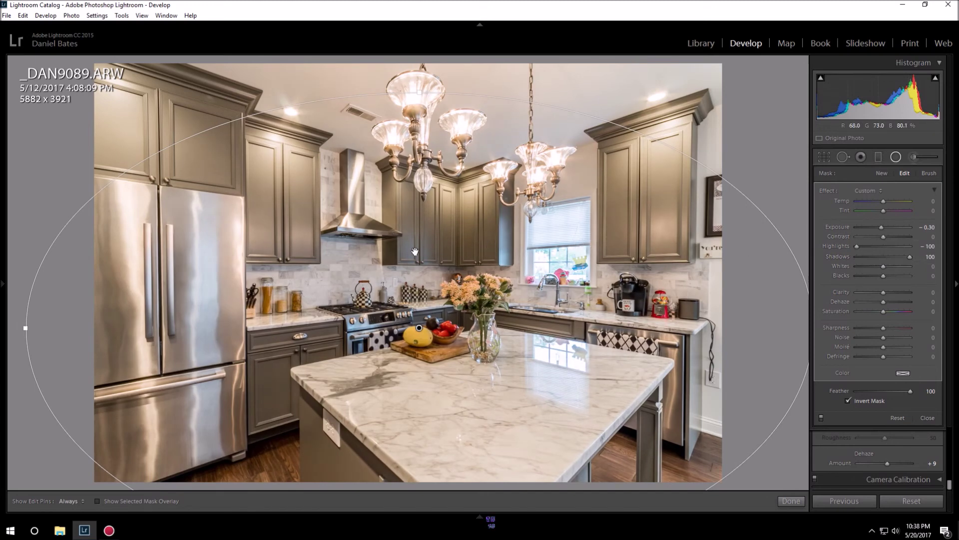
pyautogui.moveTo(340, 298)
pyautogui.mouseDown()
pyautogui.moveTo(320, 266)
pyautogui.moveTo(362, 364)
pyautogui.moveTo(328, 286)
pyautogui.mouseUp()
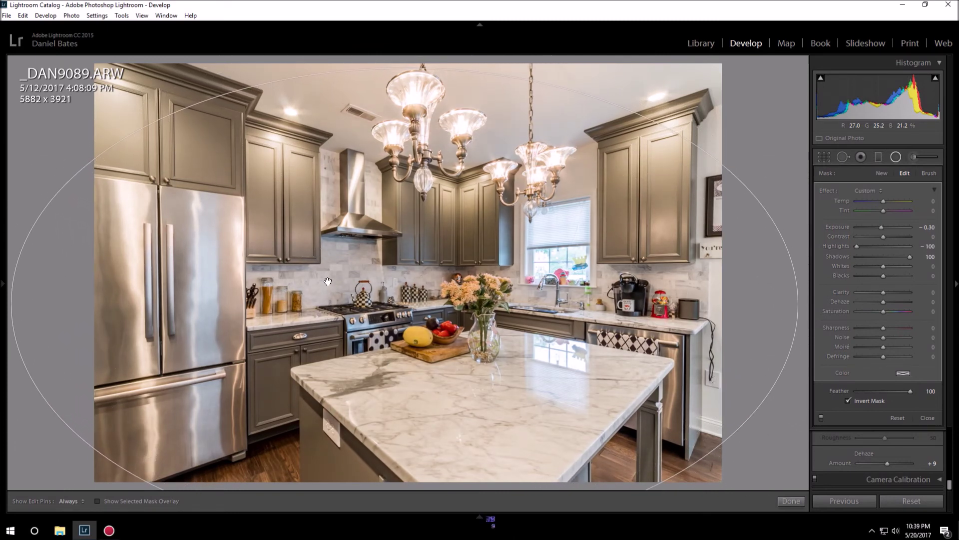
pyautogui.click(785, 500)
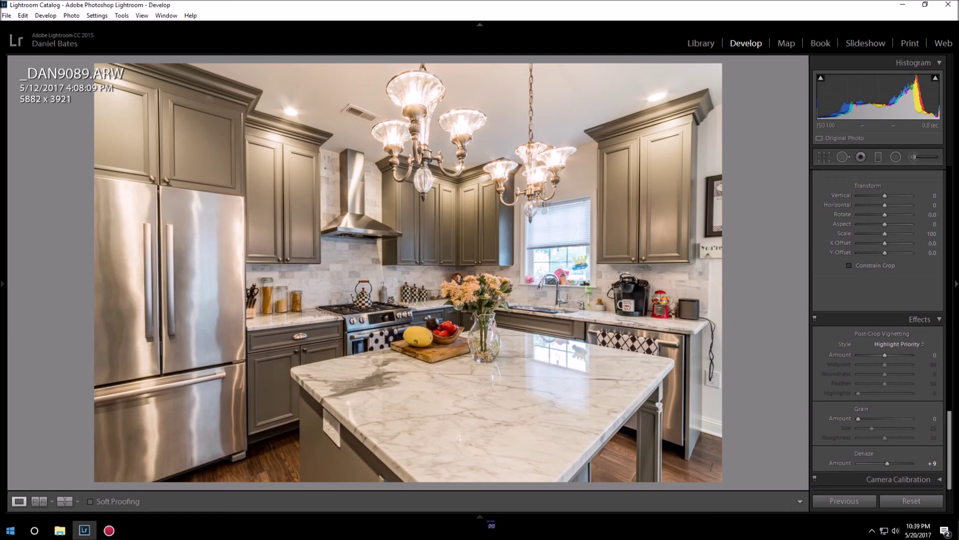
# Compare the kitchen photo before and after editing in the stacked and side-by-side views, and return to the single-photo view
pyautogui.click(63, 506)
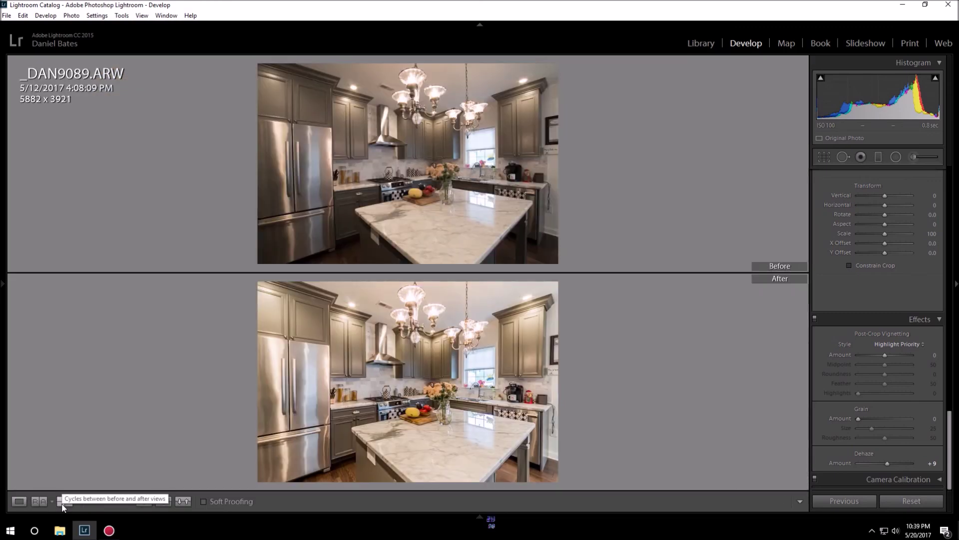
pyautogui.click(62, 501)
pyautogui.click(62, 501)
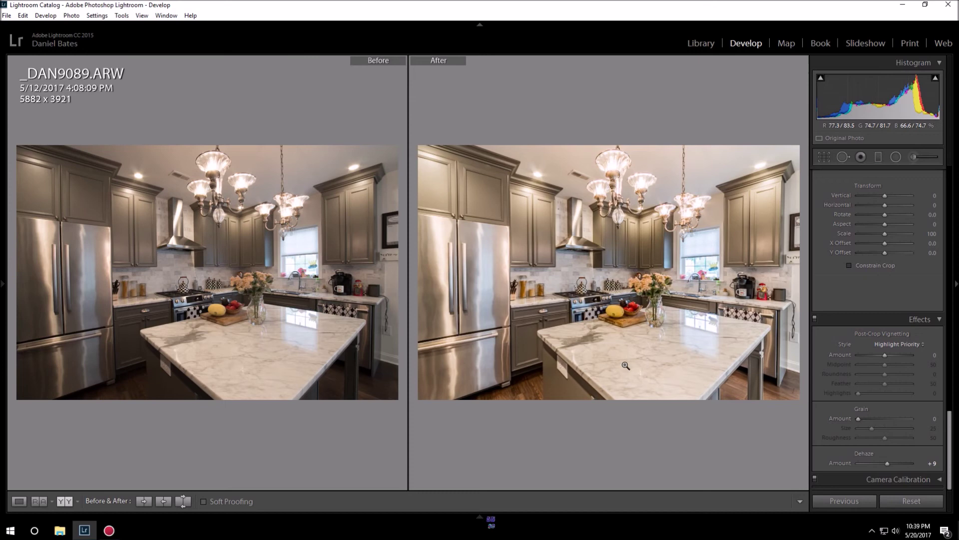
pyautogui.click(19, 502)
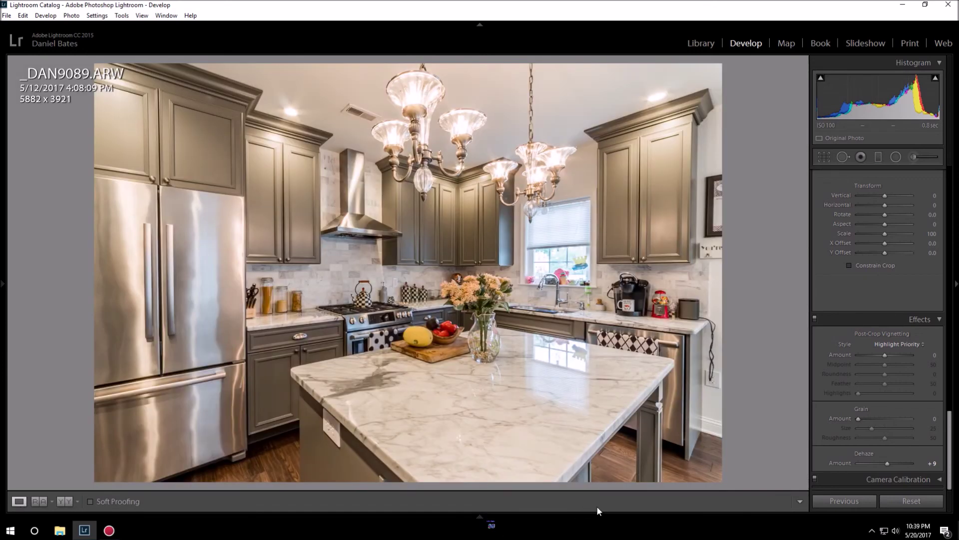